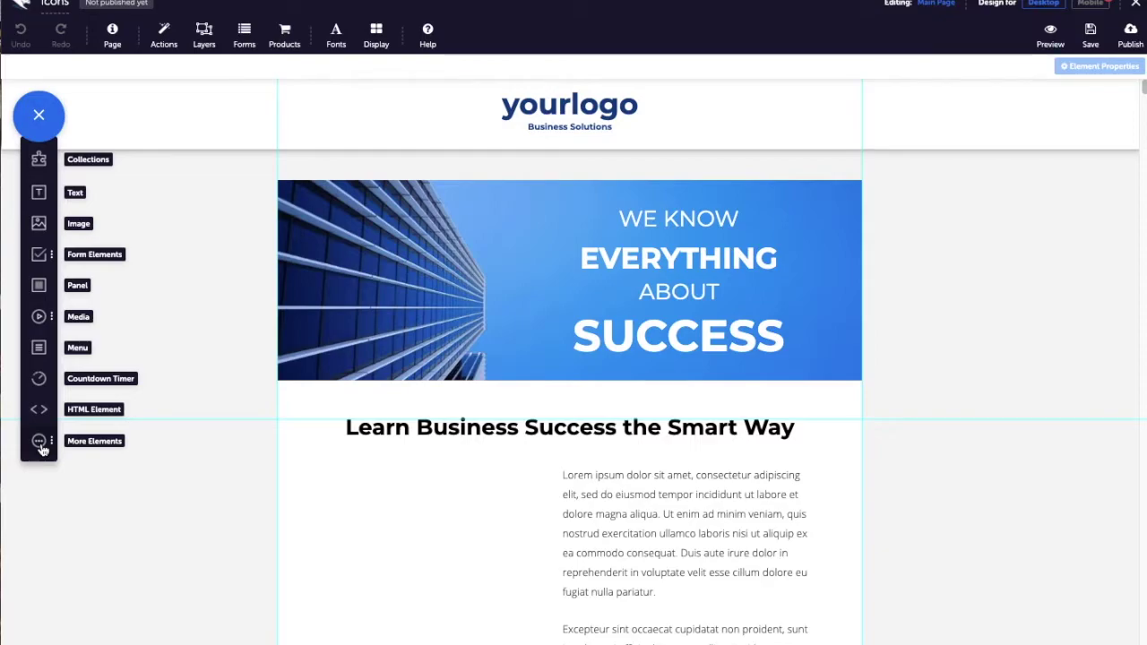
- Open the icon gallery for a new icon element and browse the Outlined and Filled sets, including Filled's Device category
click(41, 448)
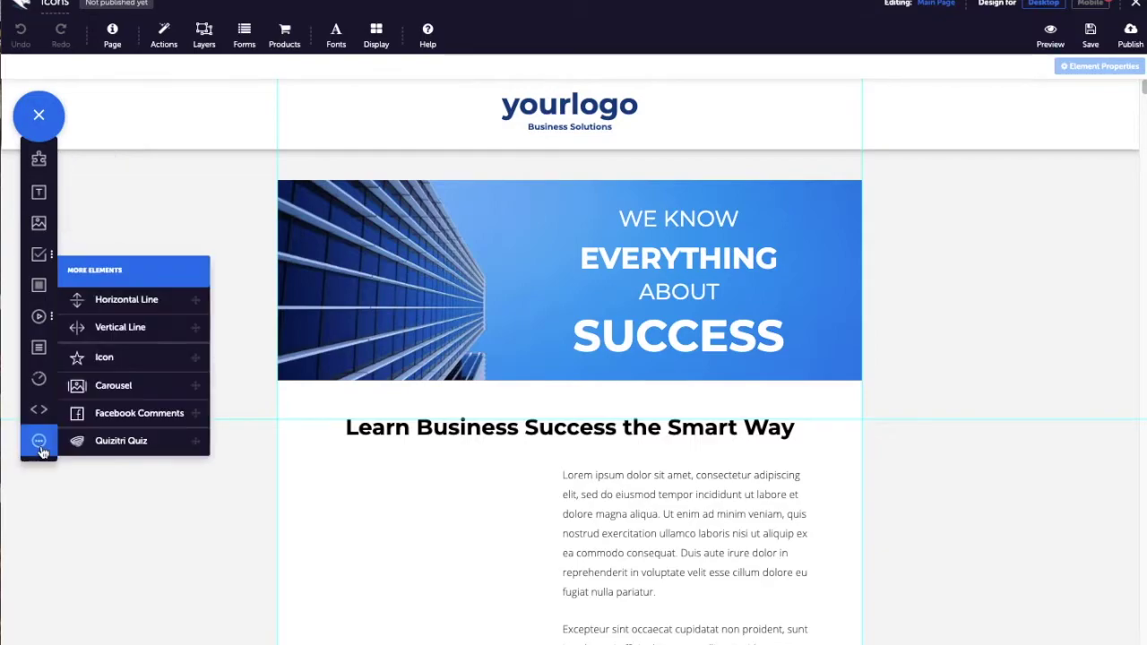
click(126, 368)
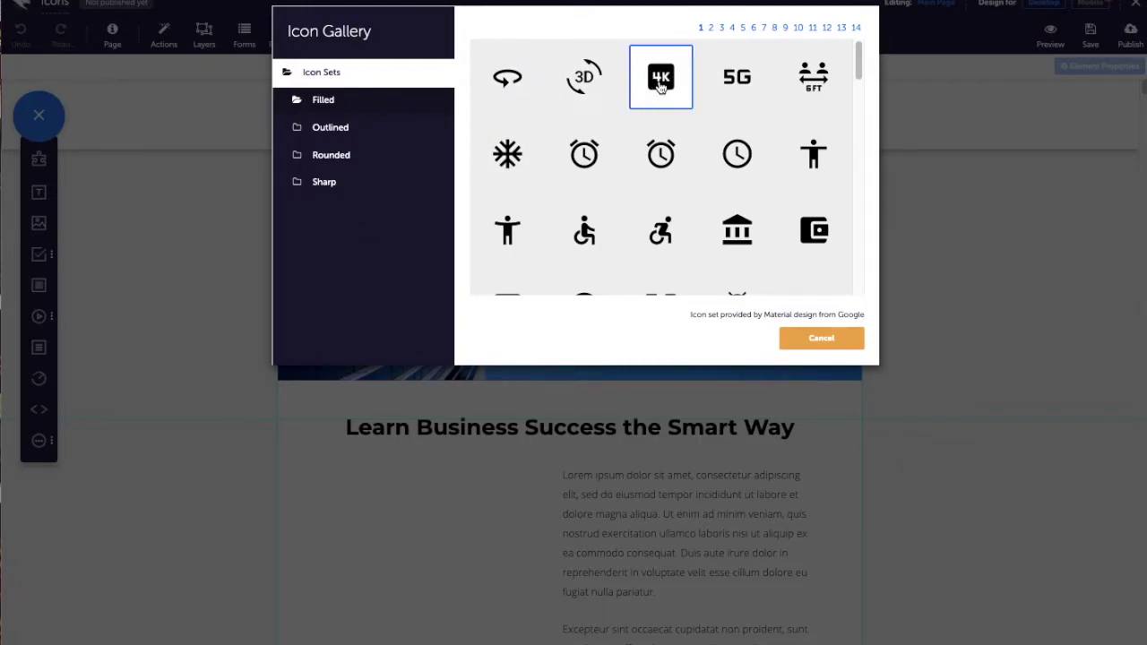
click(330, 127)
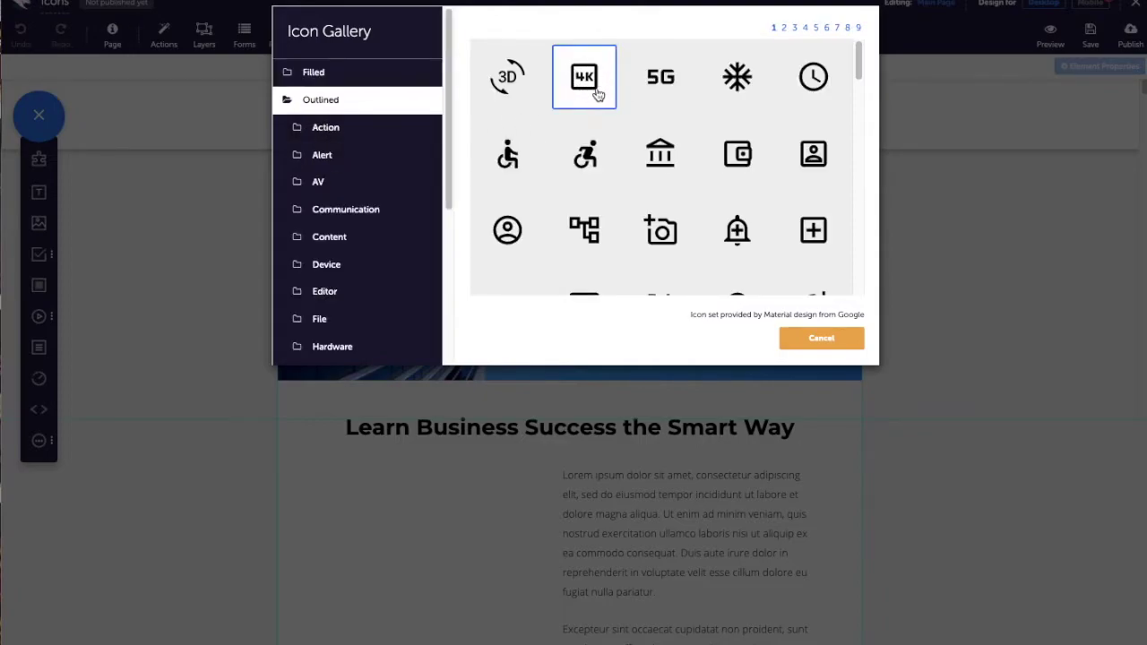
click(380, 77)
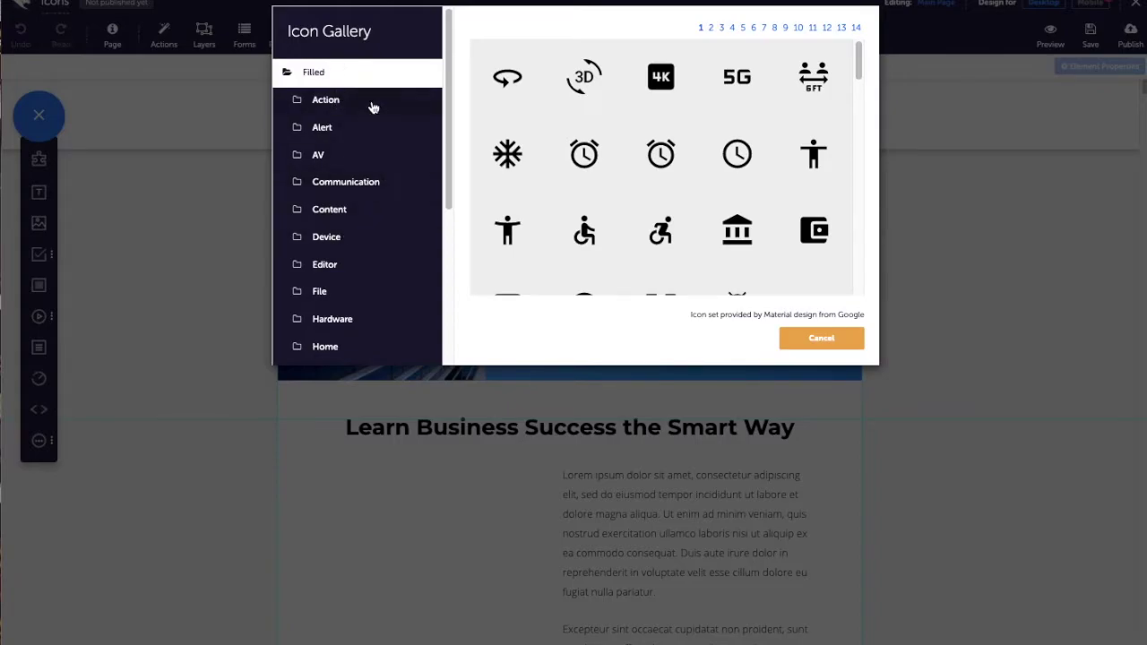
scroll(368, 95, down, 1)
scroll(311, 132, down, 1)
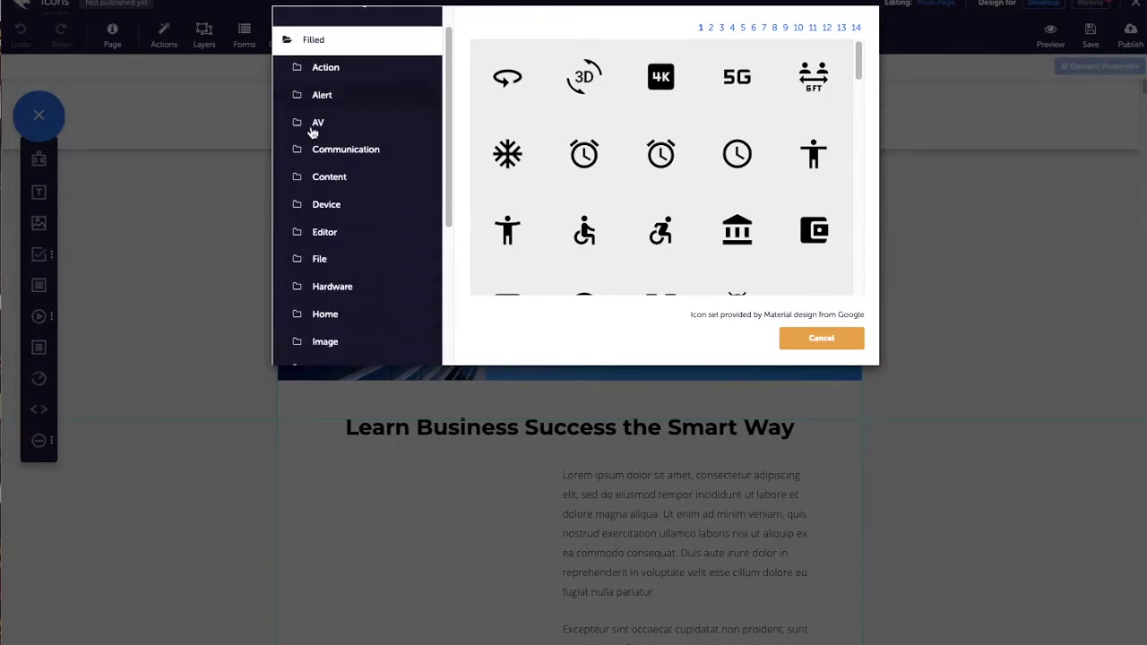
scroll(382, 280, down, 1)
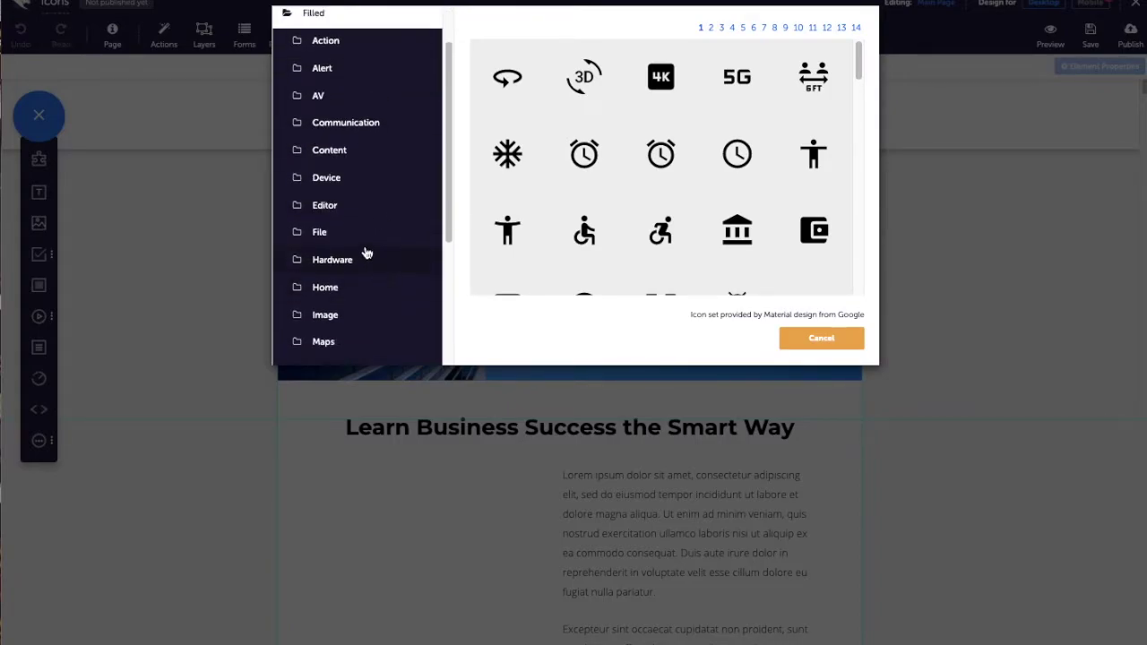
click(358, 180)
scroll(657, 207, down, 3)
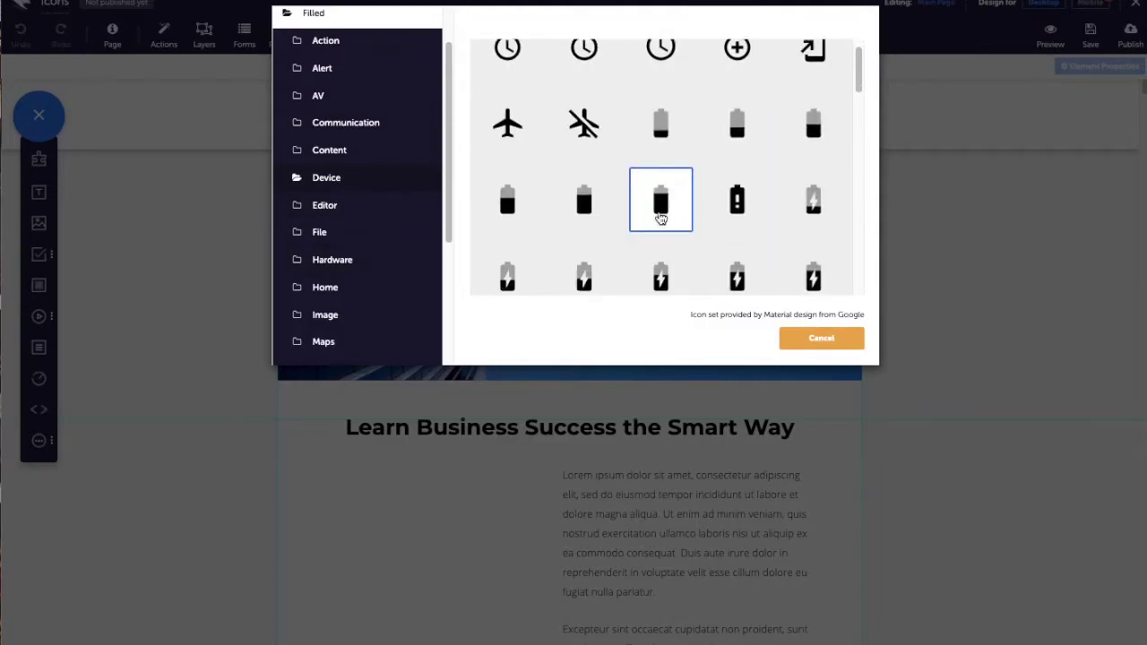
scroll(583, 189, up, 3)
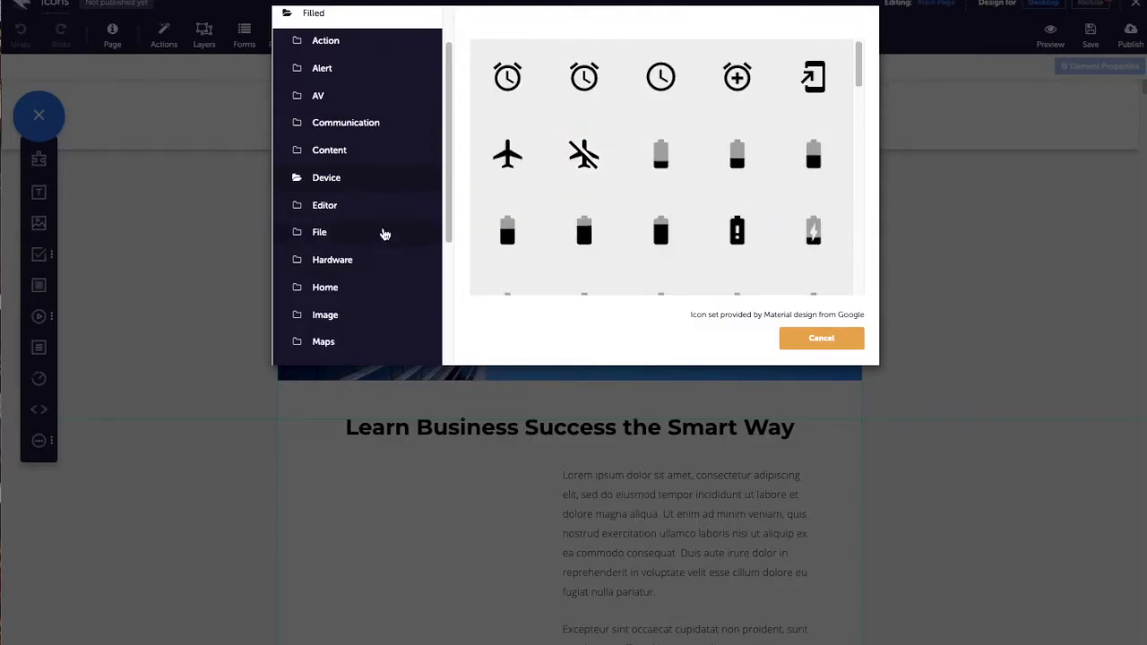
- Insert the mark_chat_read icon from the Communication category of the Filled icon set
click(387, 123)
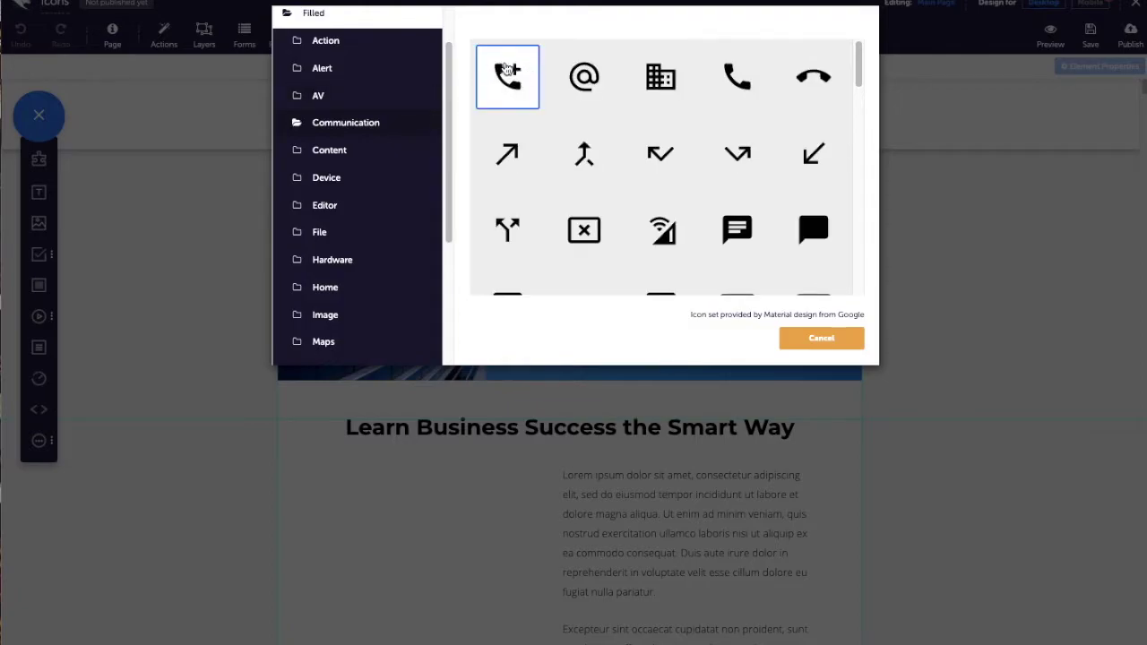
scroll(368, 157, up, 1)
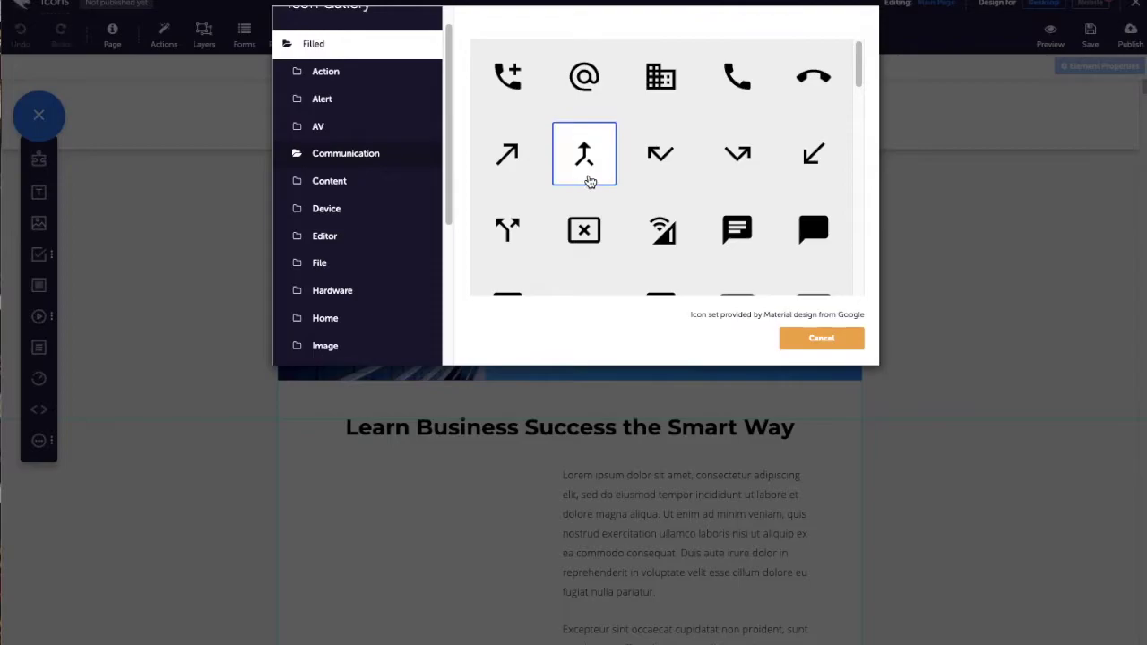
scroll(589, 179, down, 5)
scroll(591, 182, up, 3)
scroll(351, 247, up, 1)
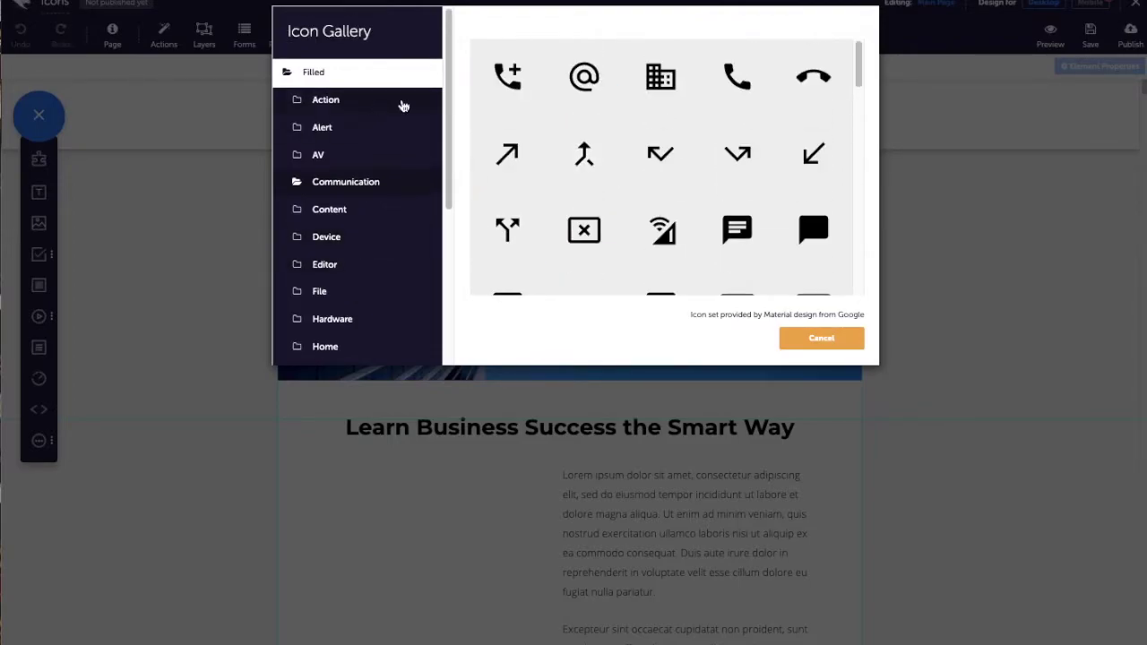
scroll(778, 184, down, 4)
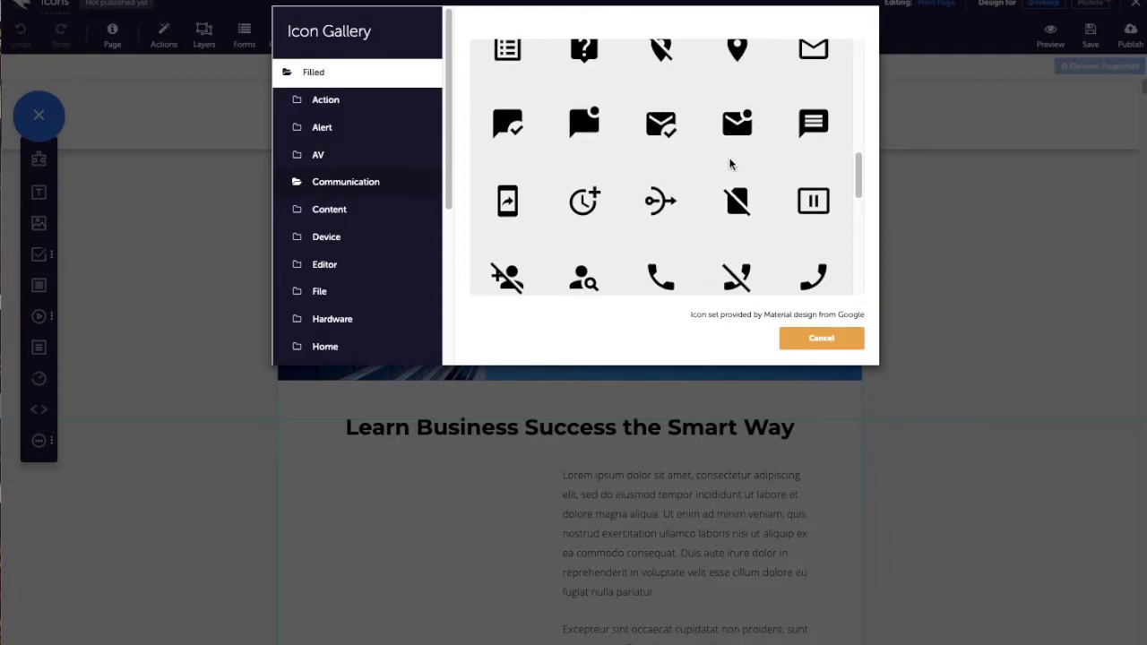
click(508, 131)
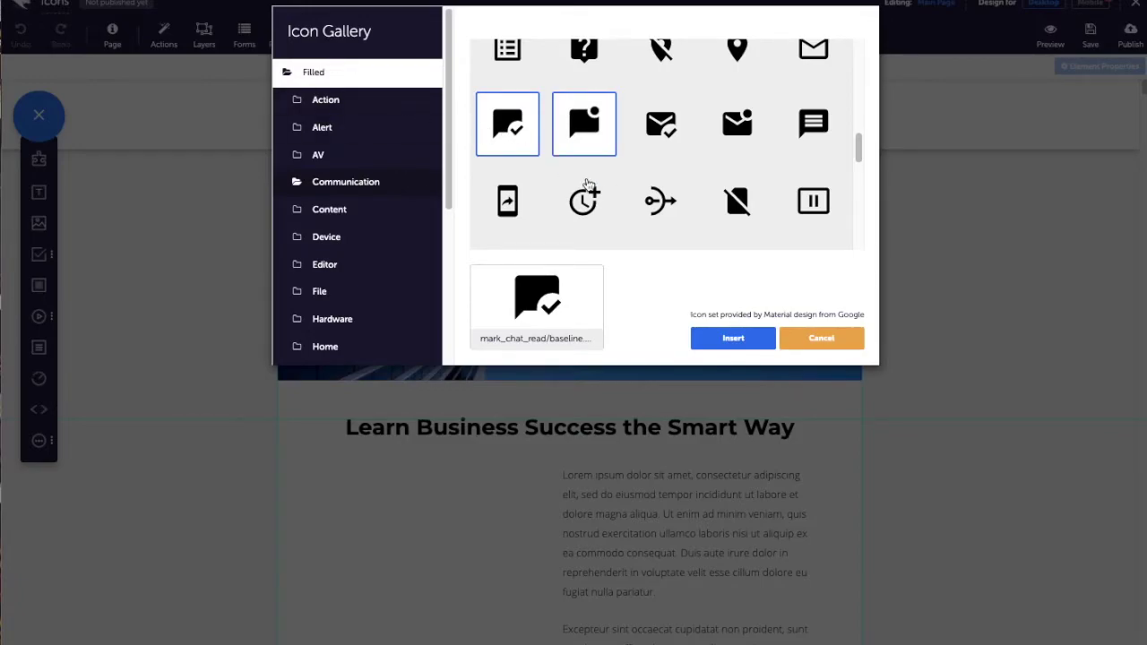
click(756, 339)
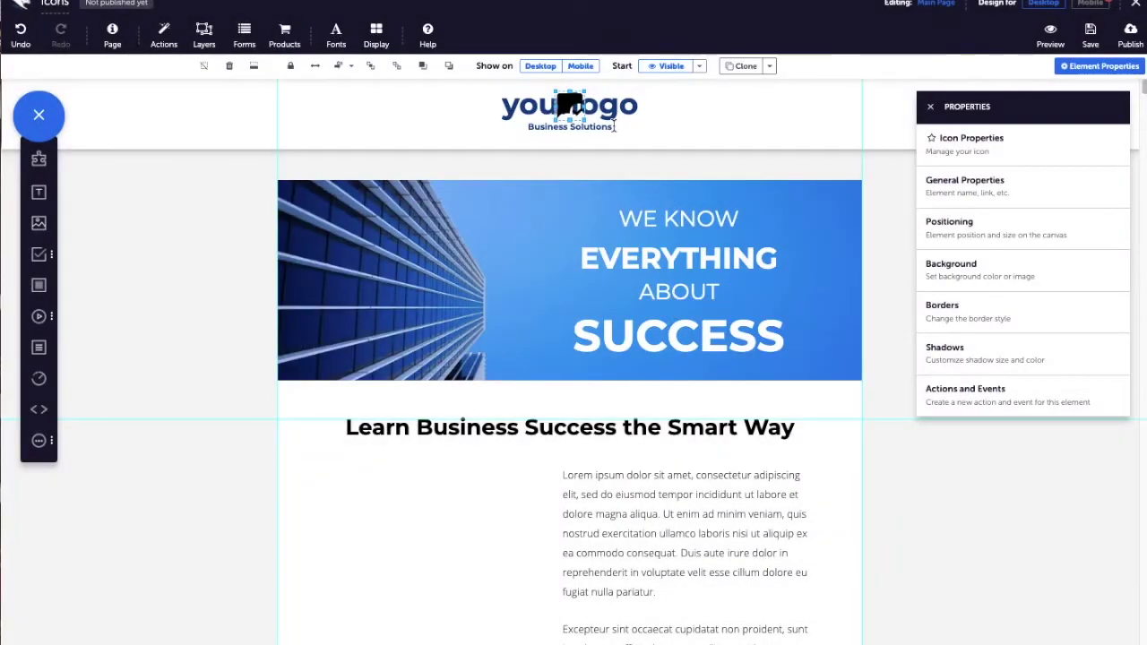
- Move the chat icon off the logo into the blank area below the heading, beside the body text
drag(581, 112, 301, 494)
scroll(365, 307, down, 5)
scroll(361, 291, up, 3)
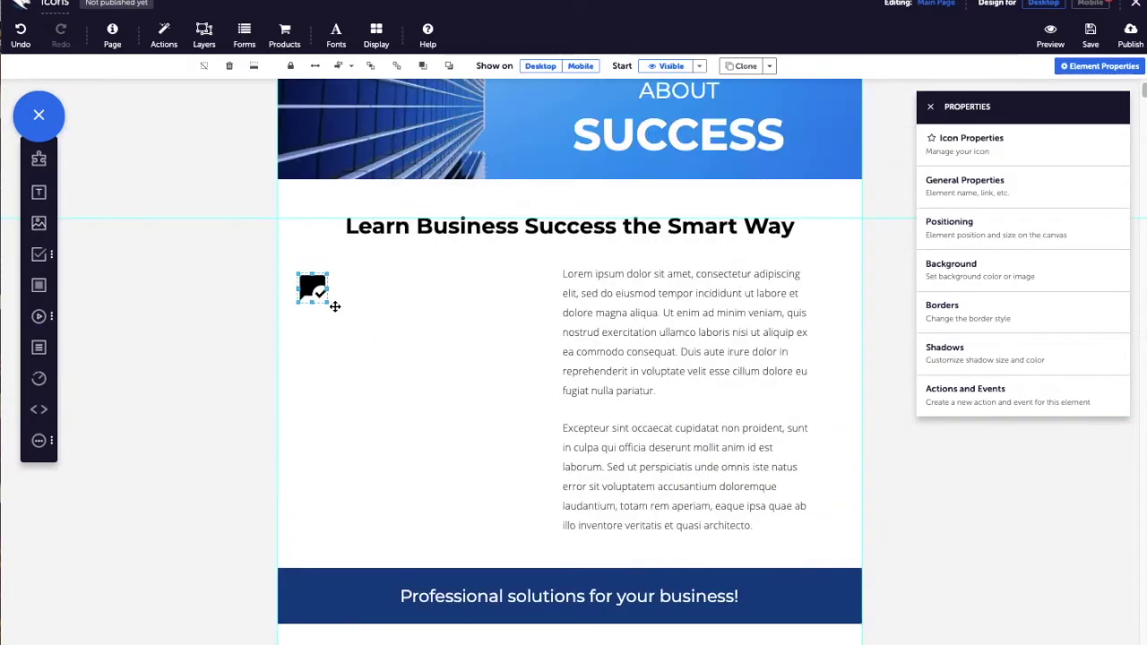
- Enlarge the chat icon to fill most of the blank area beside the body text and adjust its position there
drag(328, 307, 492, 440)
drag(415, 339, 416, 369)
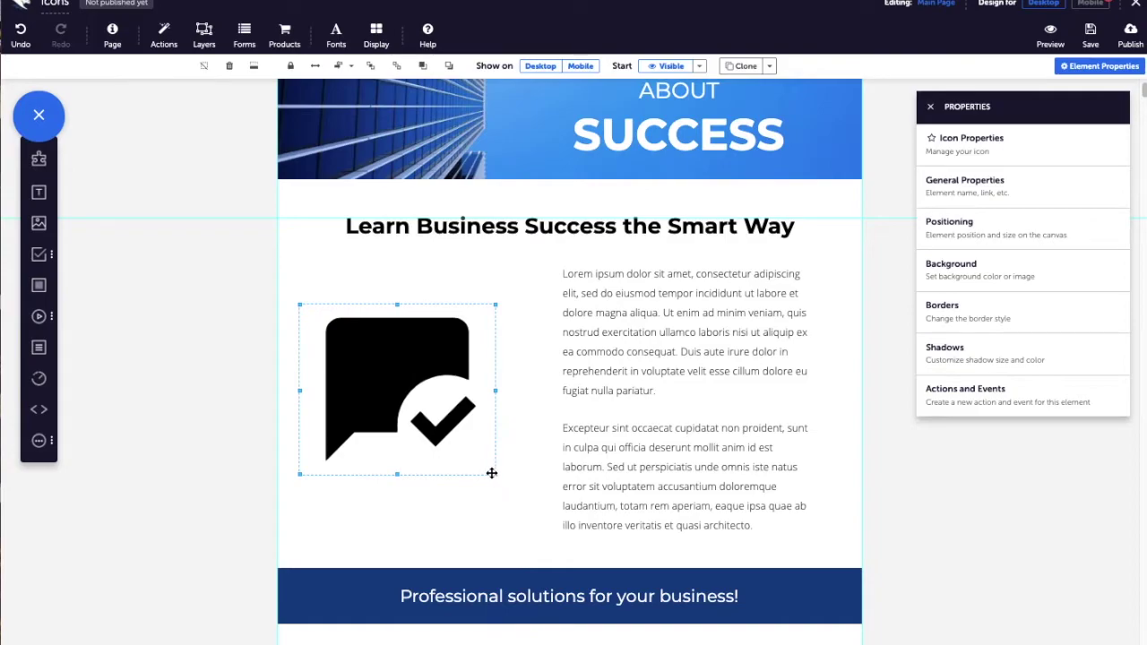
drag(494, 473, 521, 494)
drag(468, 412, 471, 397)
drag(522, 290, 526, 275)
drag(487, 327, 493, 340)
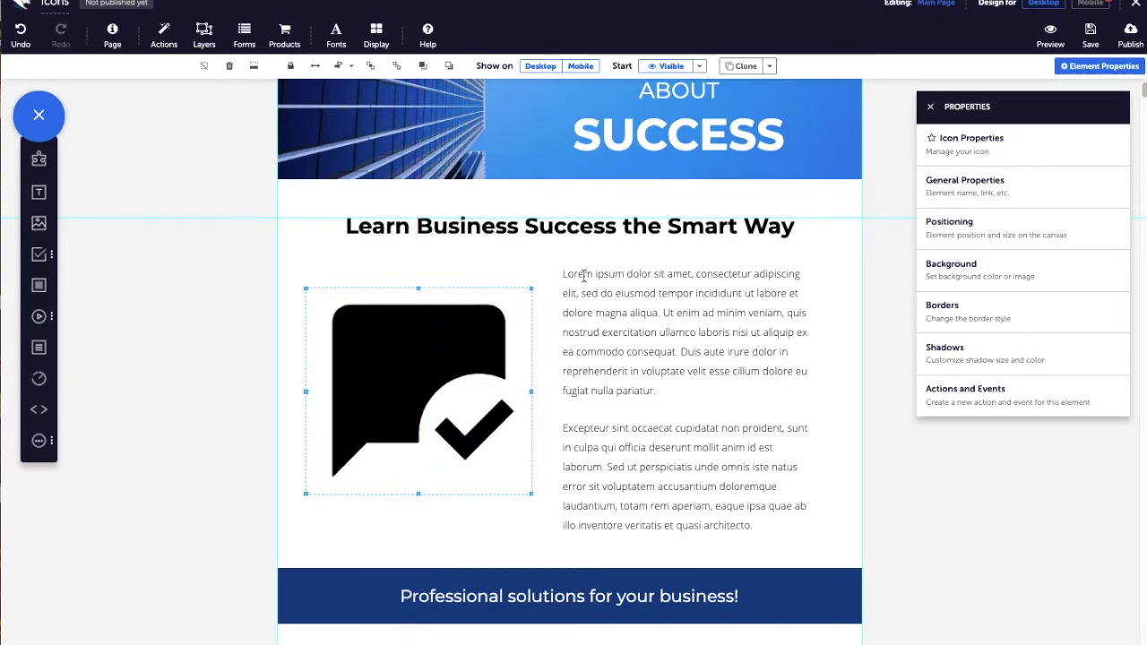
click(437, 265)
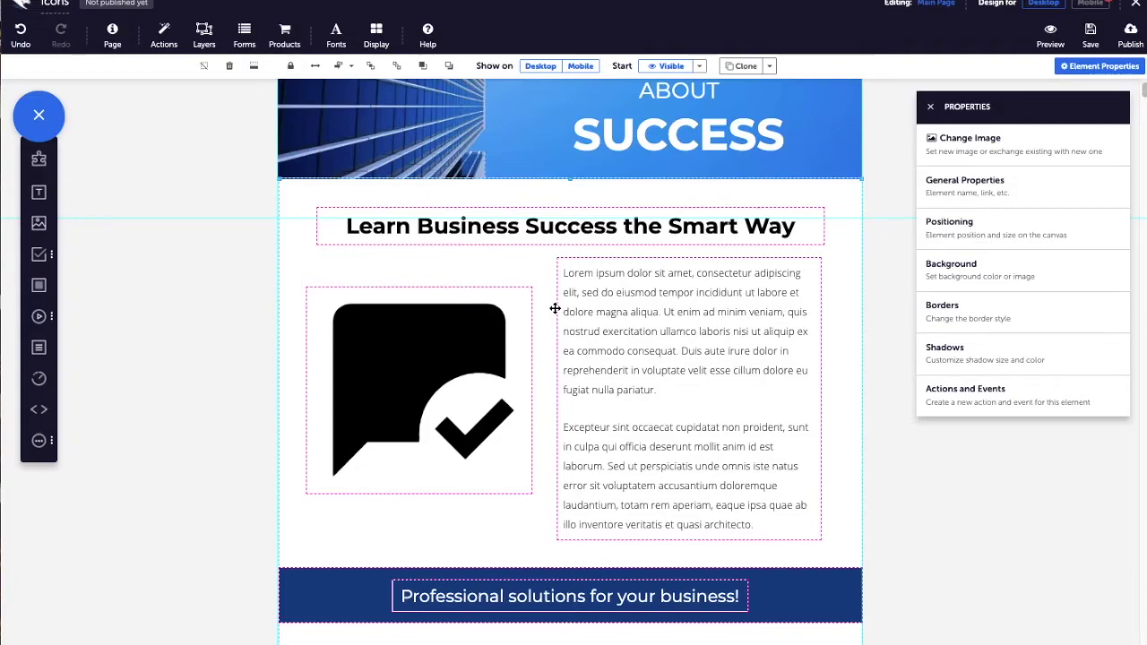
scroll(556, 307, up, 3)
scroll(556, 306, down, 2)
scroll(572, 316, up, 1)
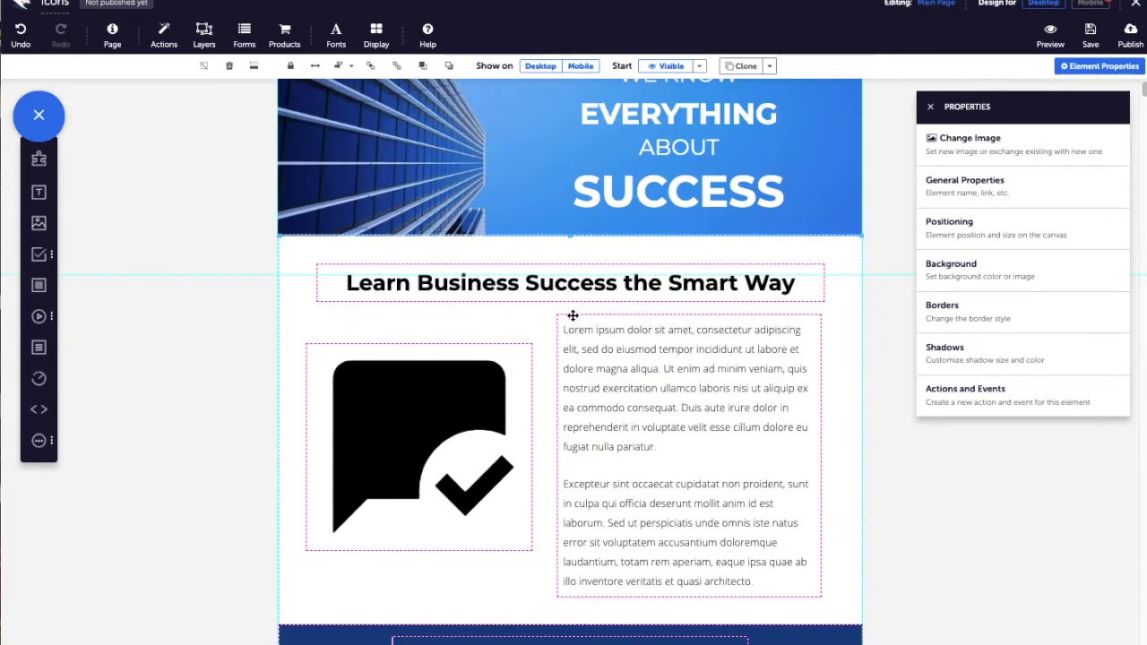
- Replace the chat icon with the airport_shuttle icon from the Rounded set through its icon properties
click(465, 409)
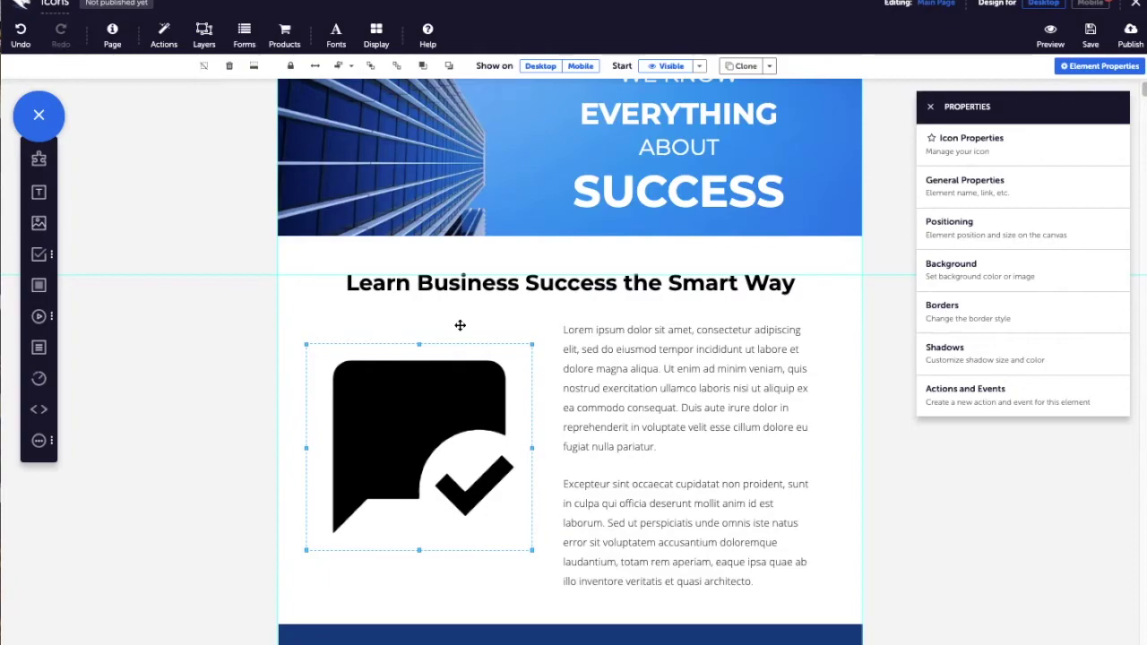
click(1129, 69)
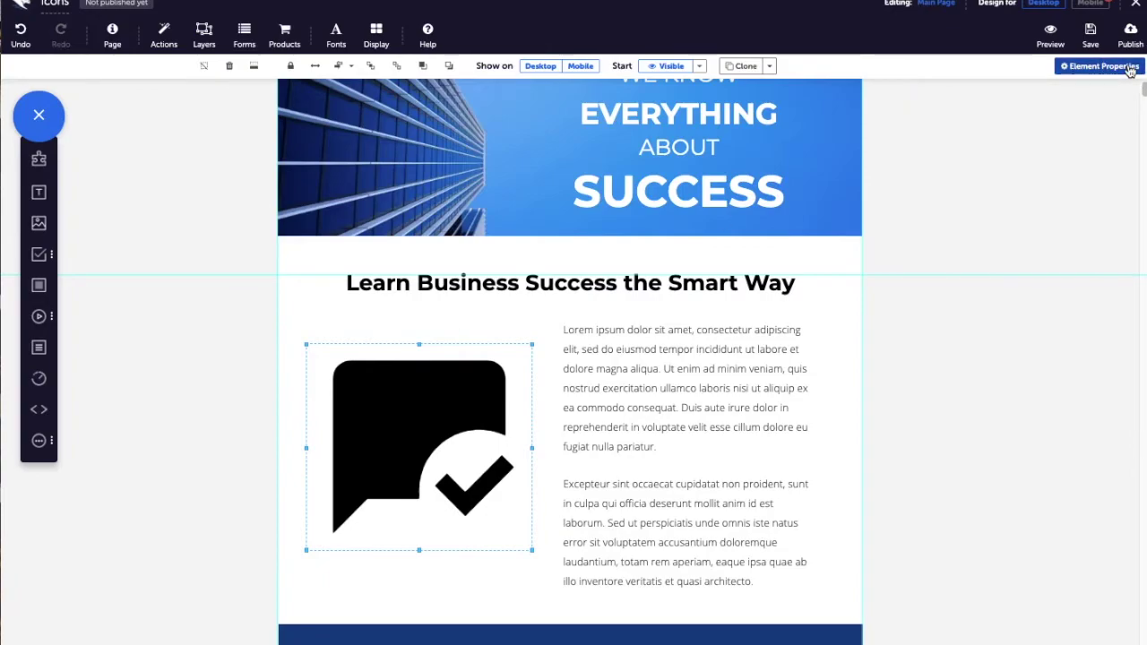
click(1129, 68)
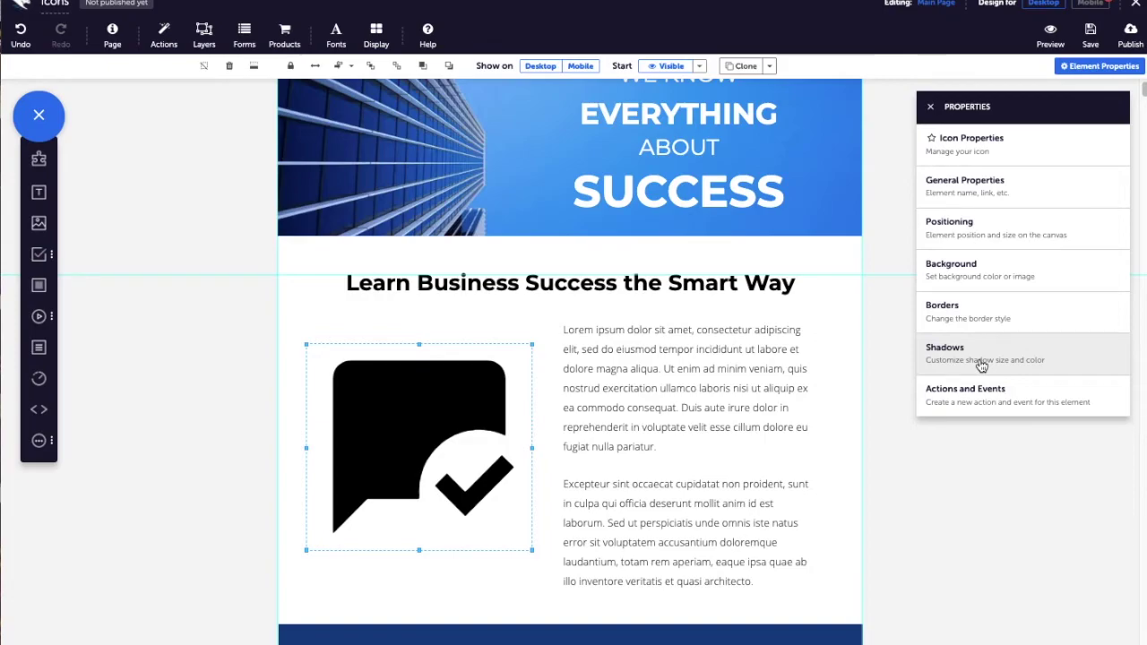
click(978, 149)
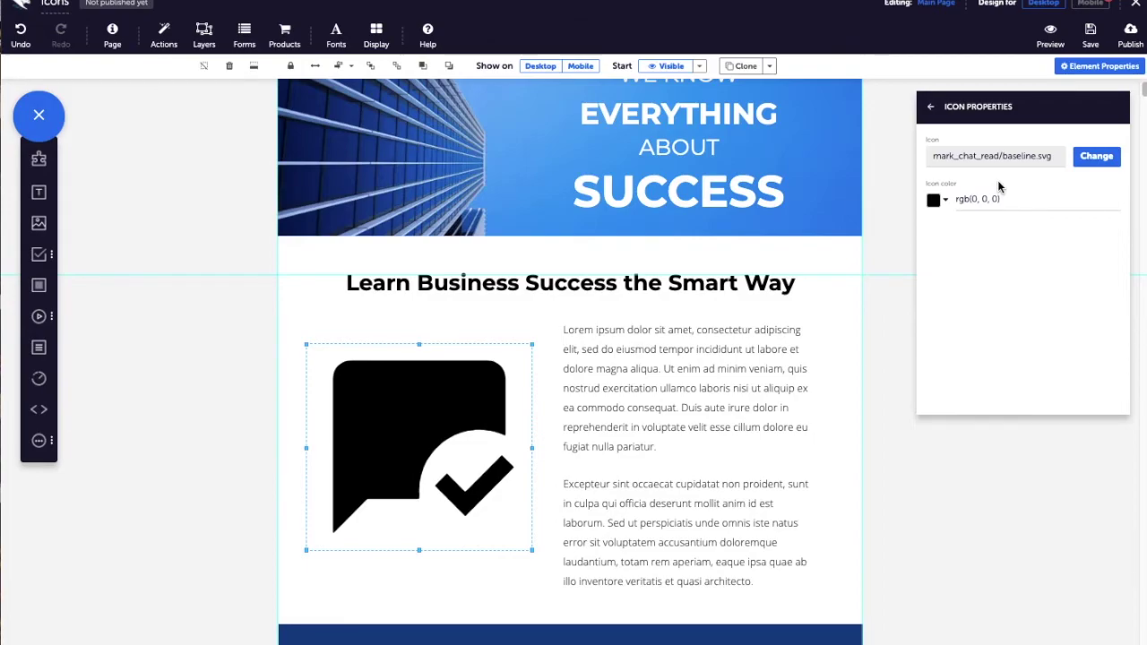
click(1109, 157)
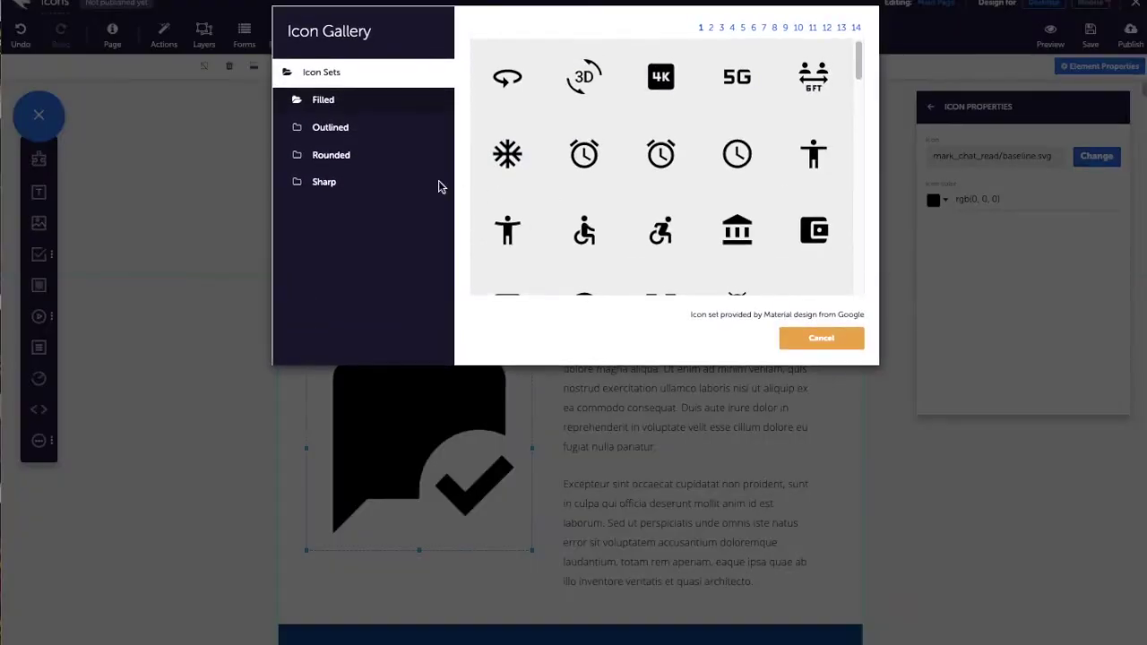
scroll(617, 184, down, 15)
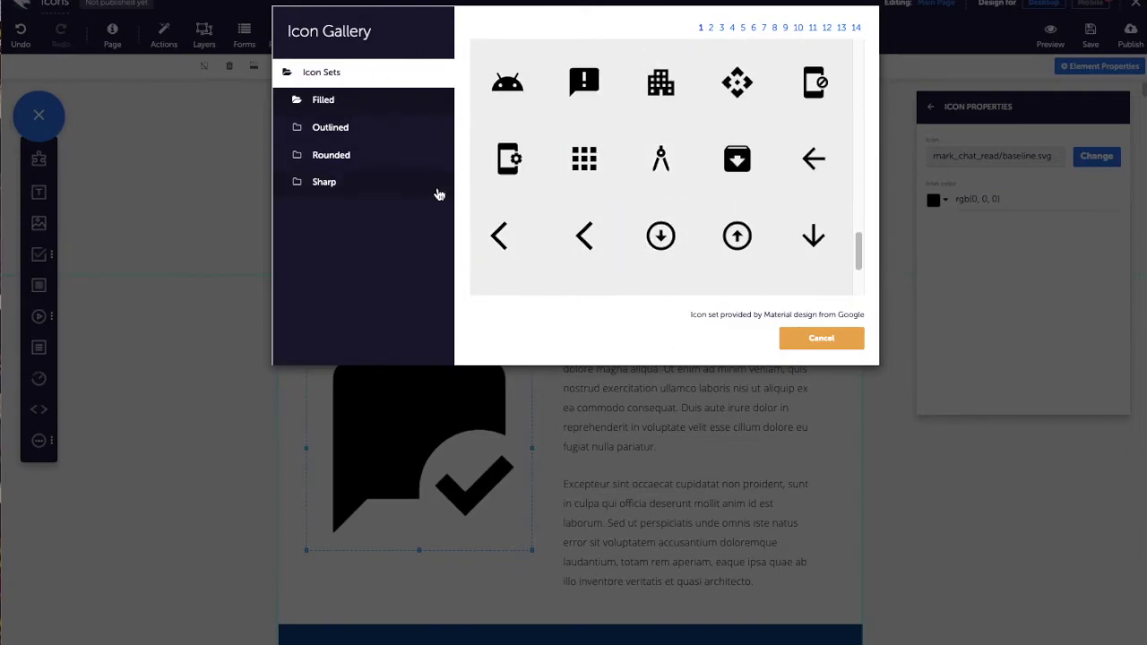
click(386, 156)
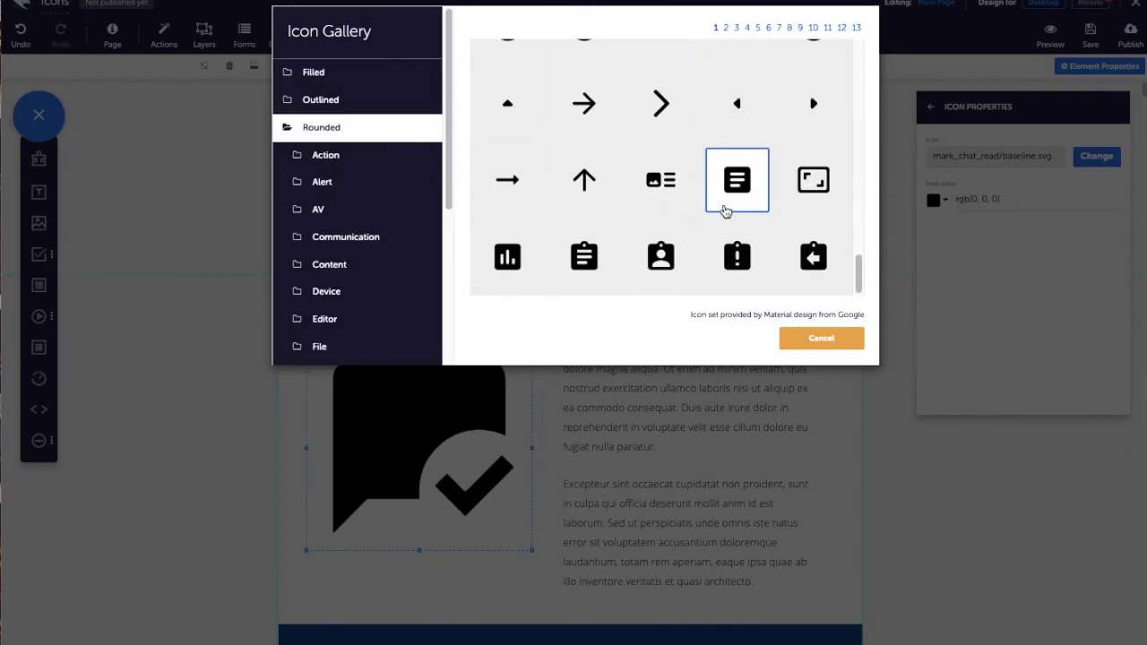
scroll(635, 205, up, 5)
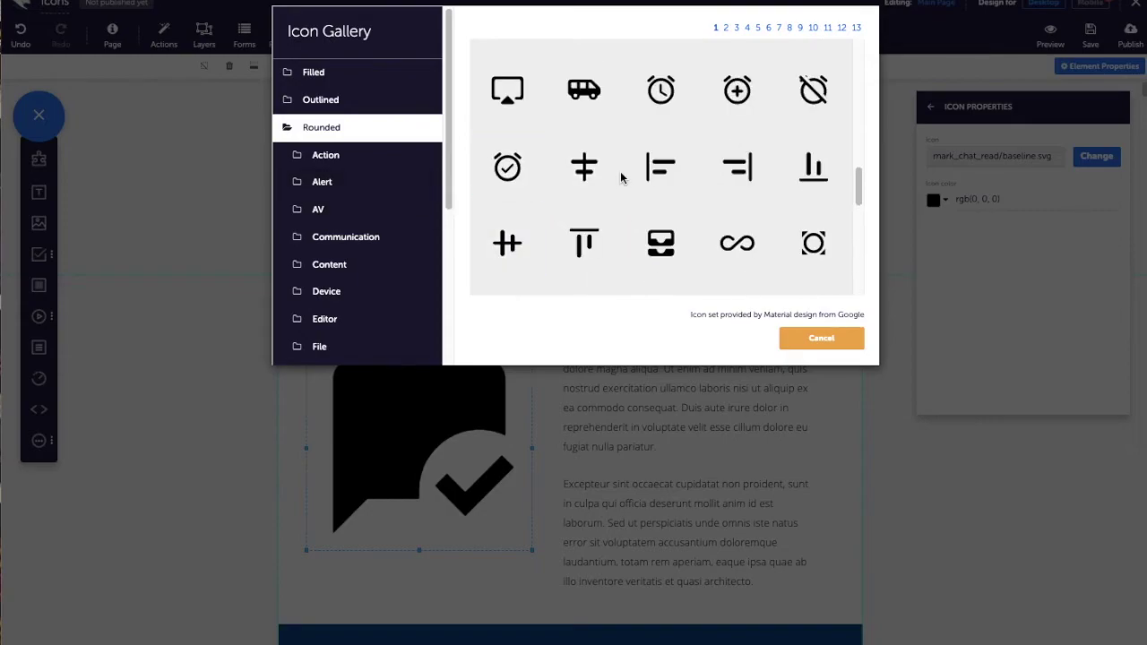
click(589, 115)
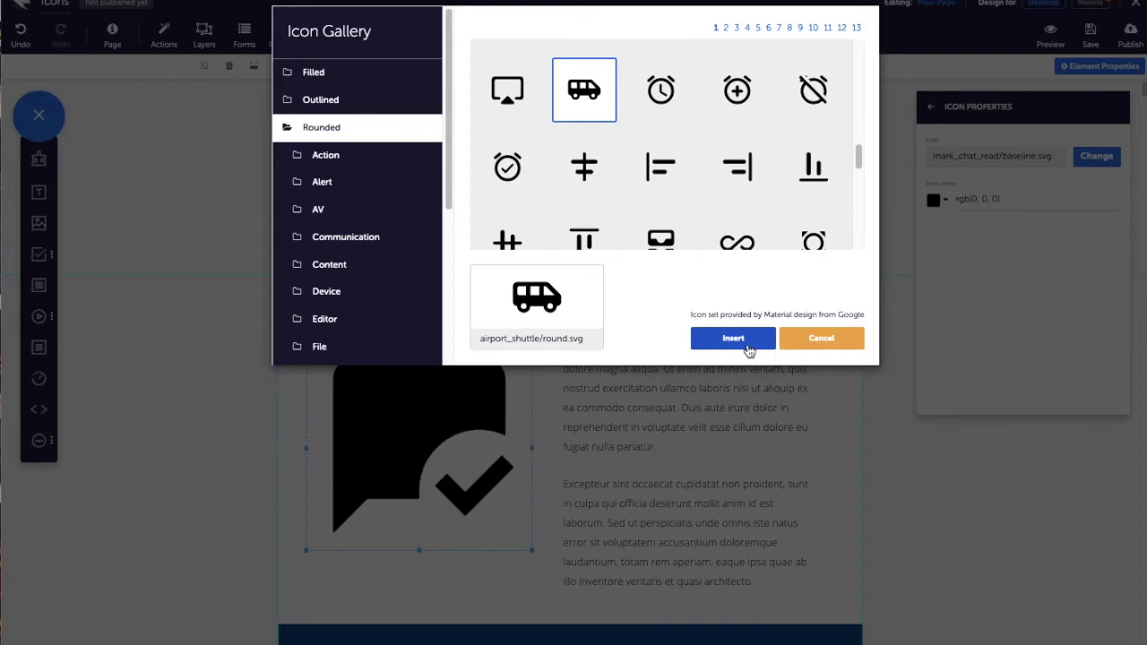
click(747, 348)
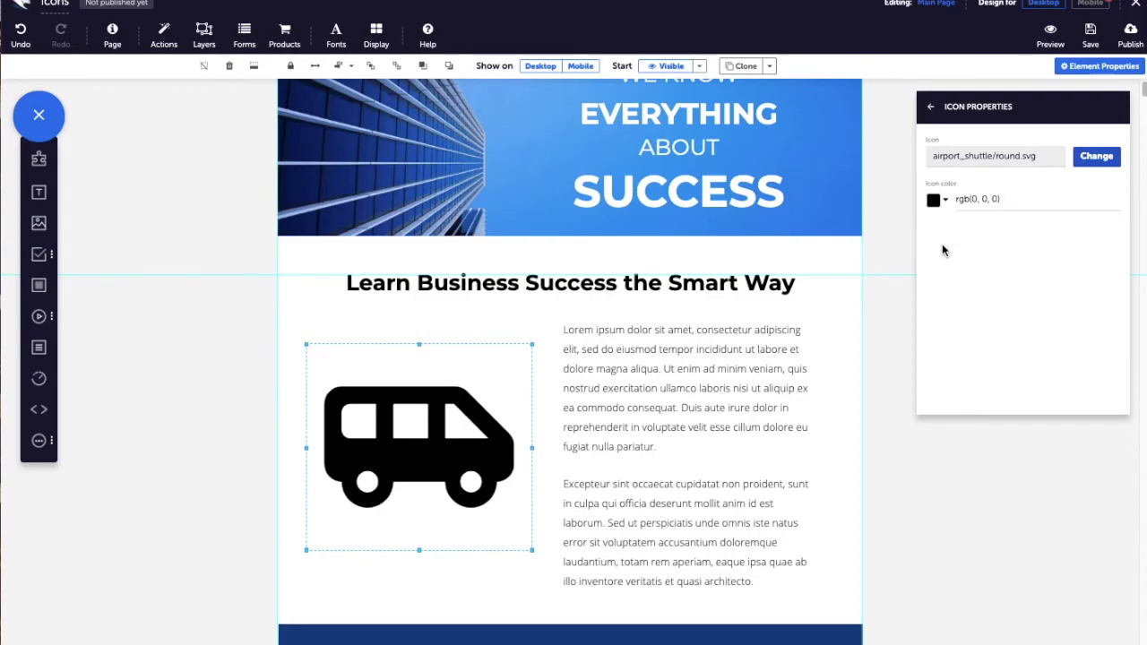
- Set the shuttle icon's color to purple, rgb(98, 59, 218), and close its properties
click(934, 201)
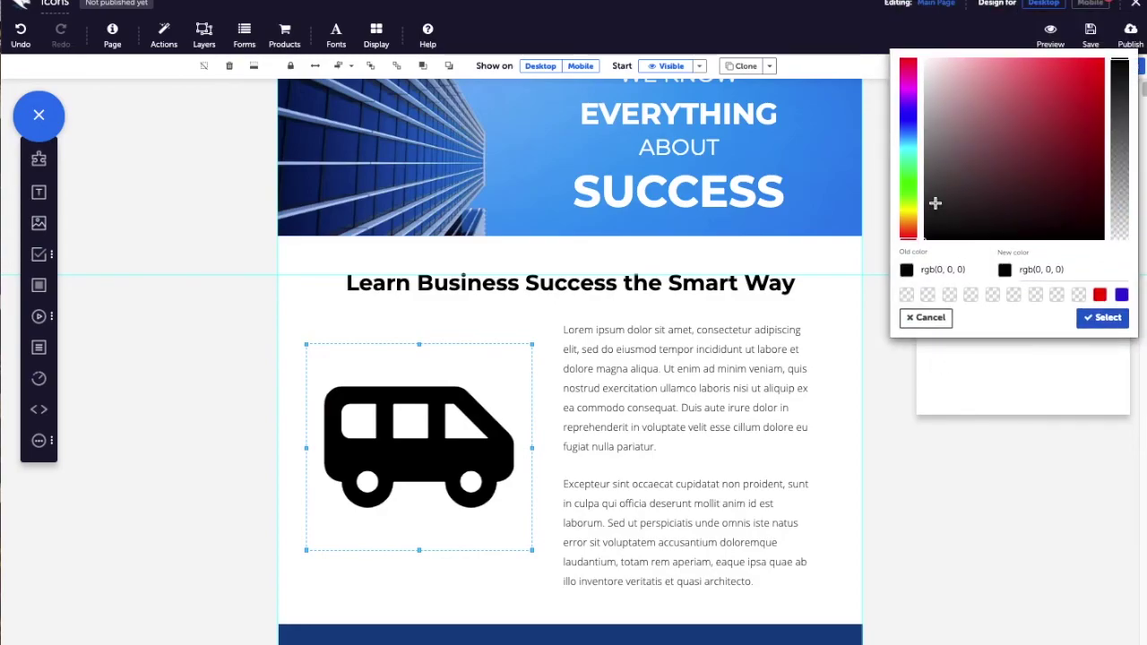
click(907, 111)
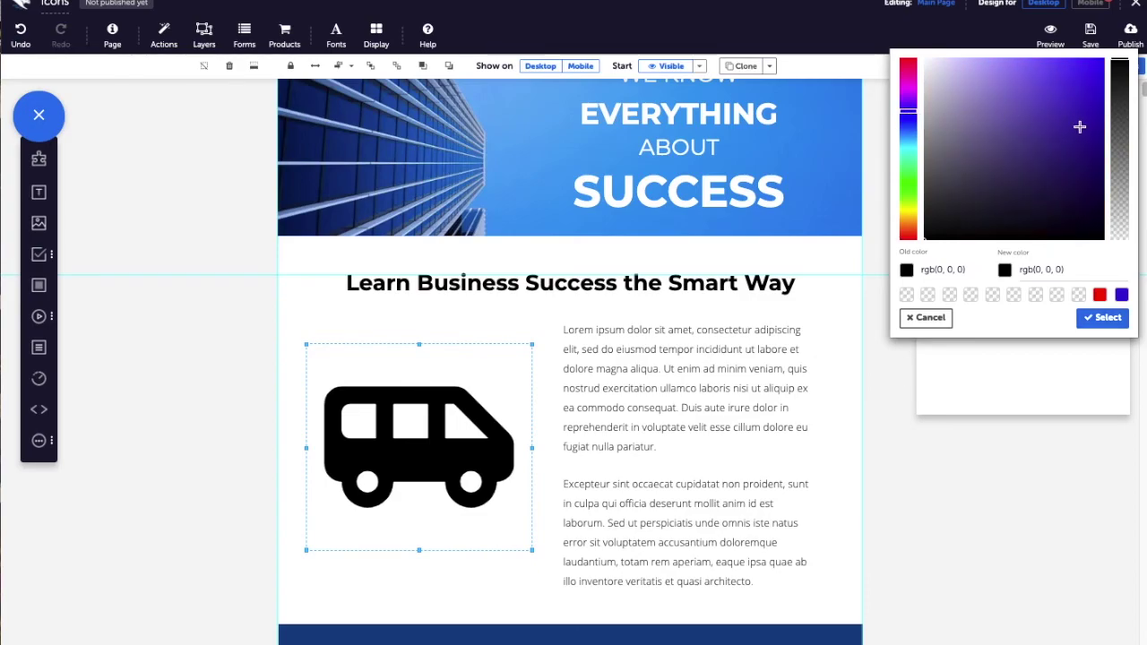
click(1038, 105)
drag(1039, 110, 1056, 84)
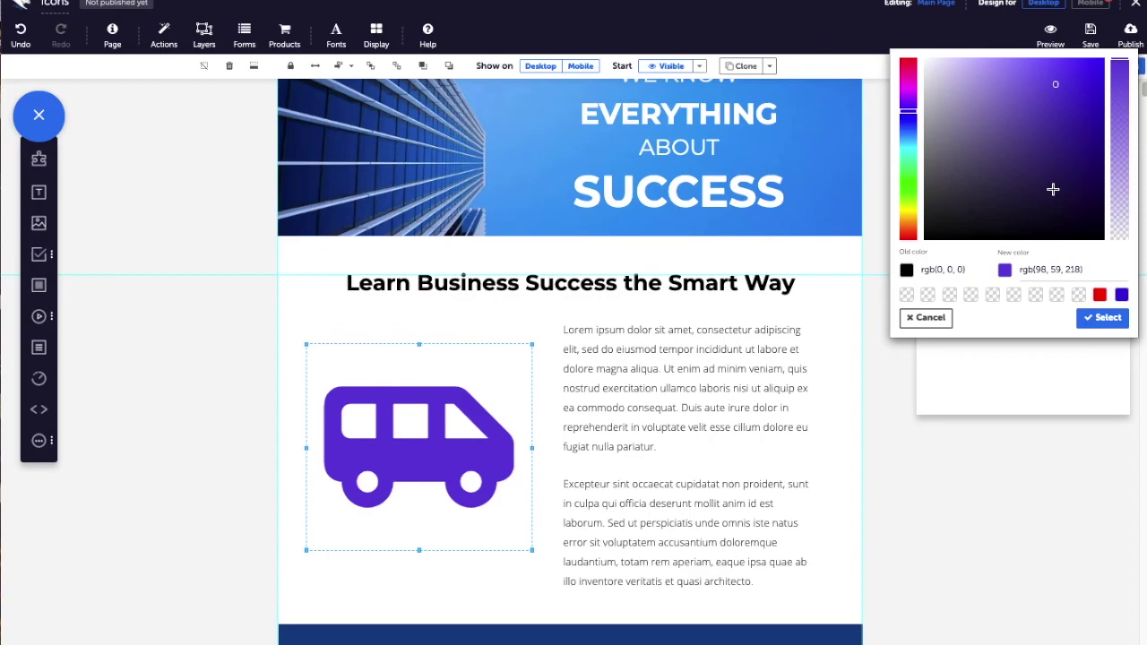
click(1104, 319)
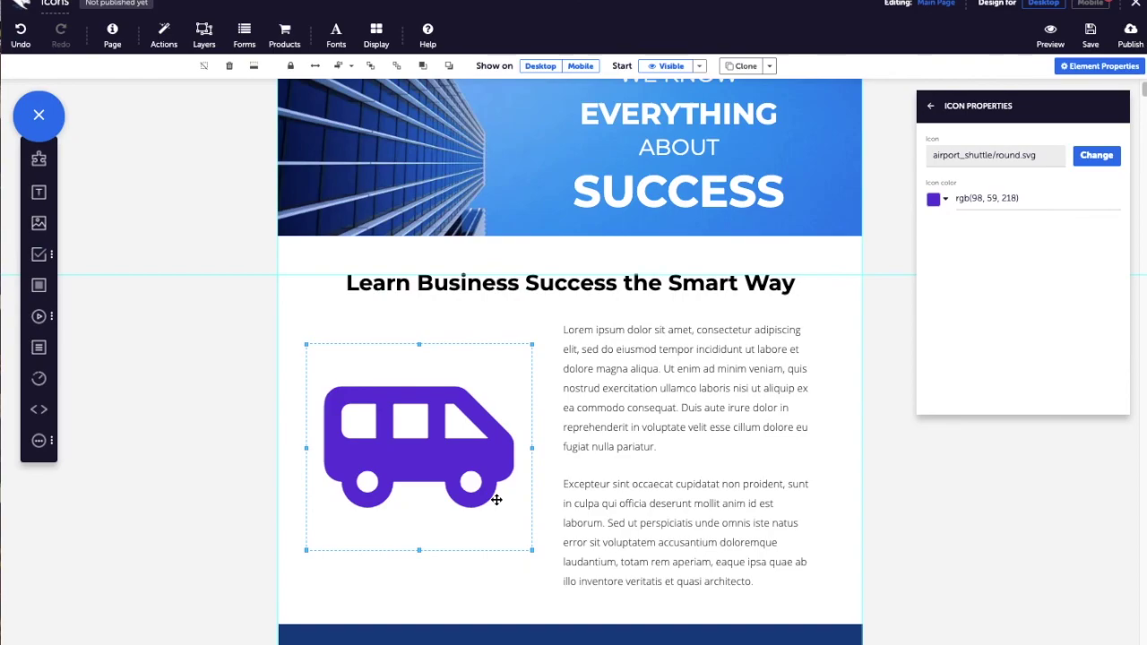
click(934, 109)
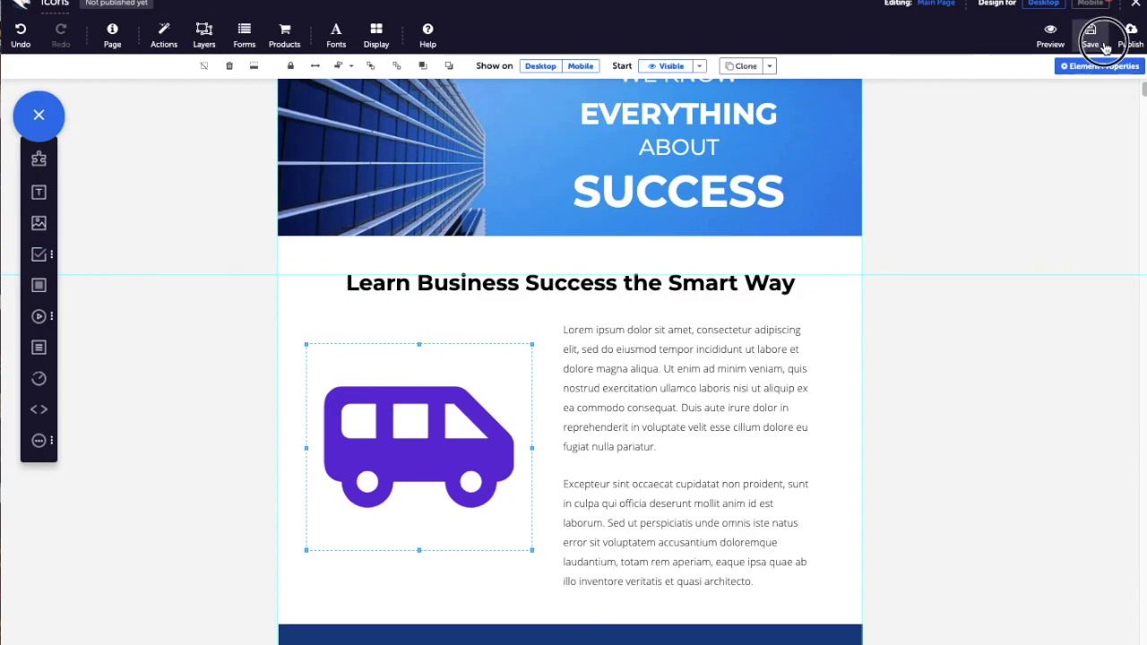